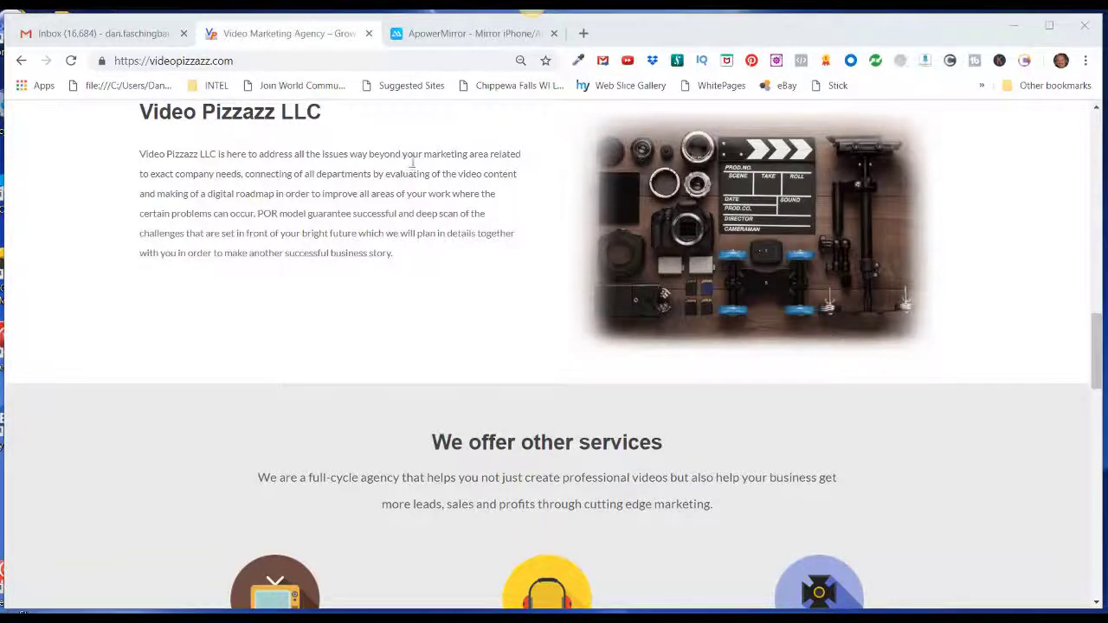
# - Download apowermirror.exe from the Apowersoft page and run the installer despite the unverified-app warning, with the browser minimized
pyautogui.click(437, 32)
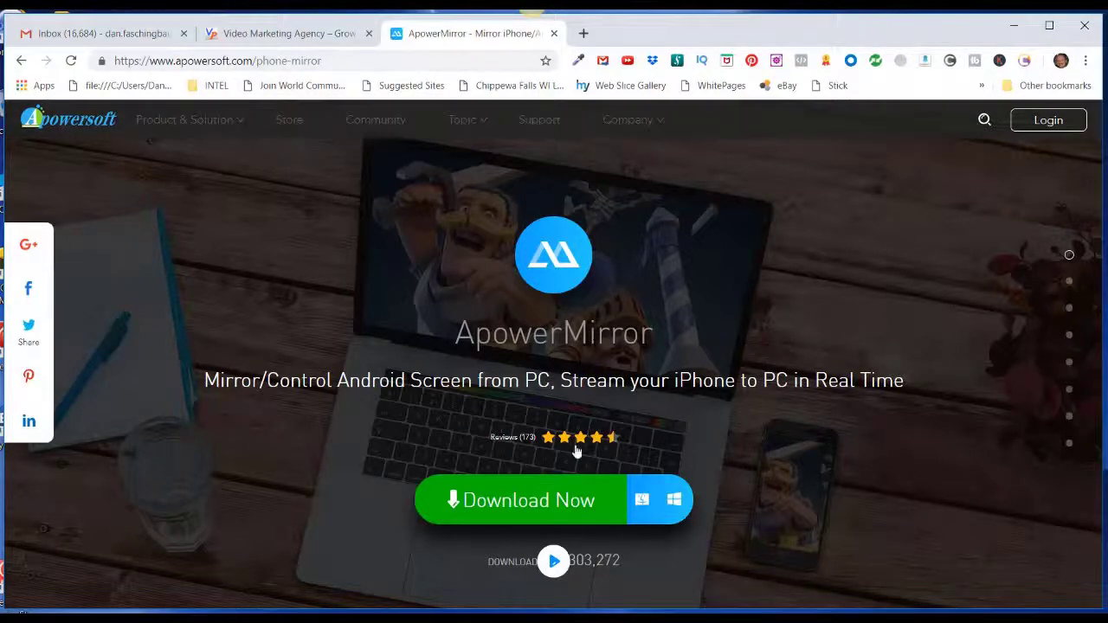
pyautogui.click(537, 504)
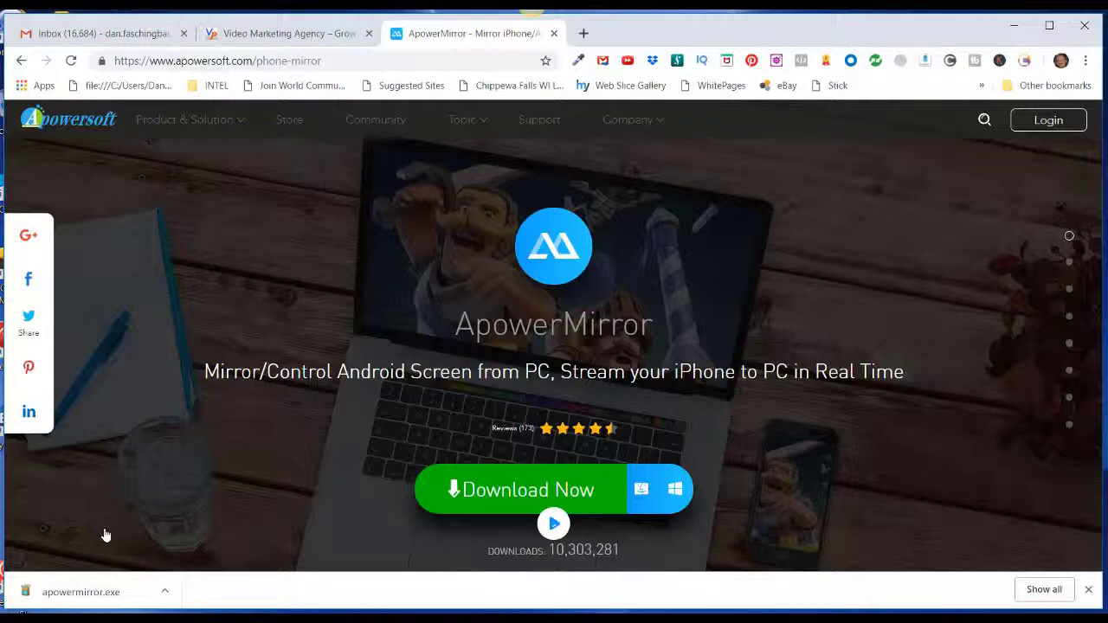
pyautogui.click(78, 594)
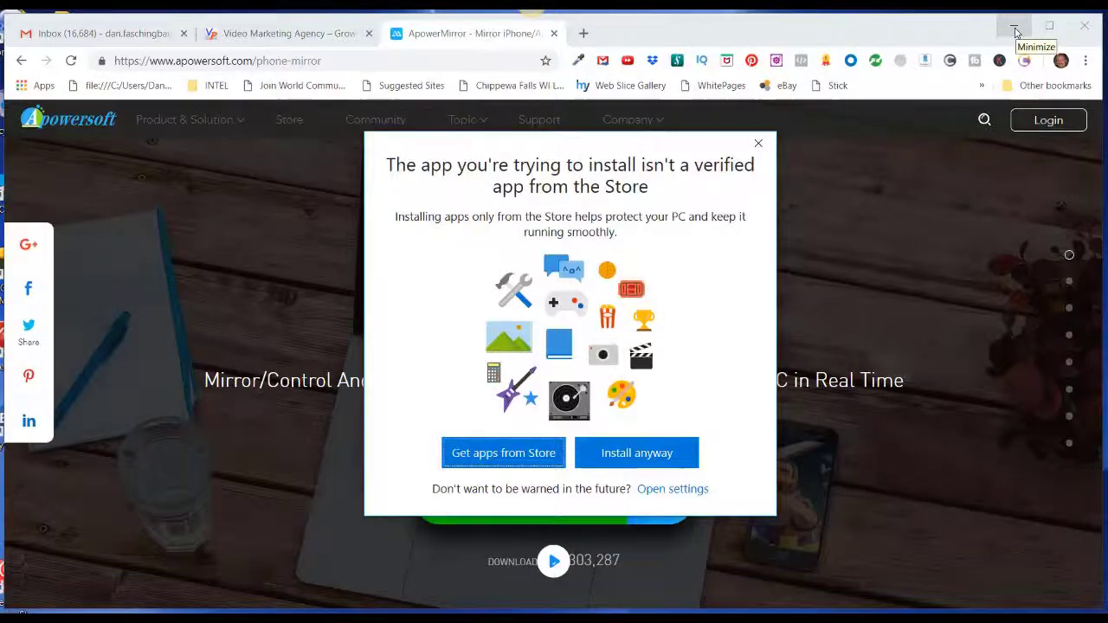
pyautogui.click(1014, 30)
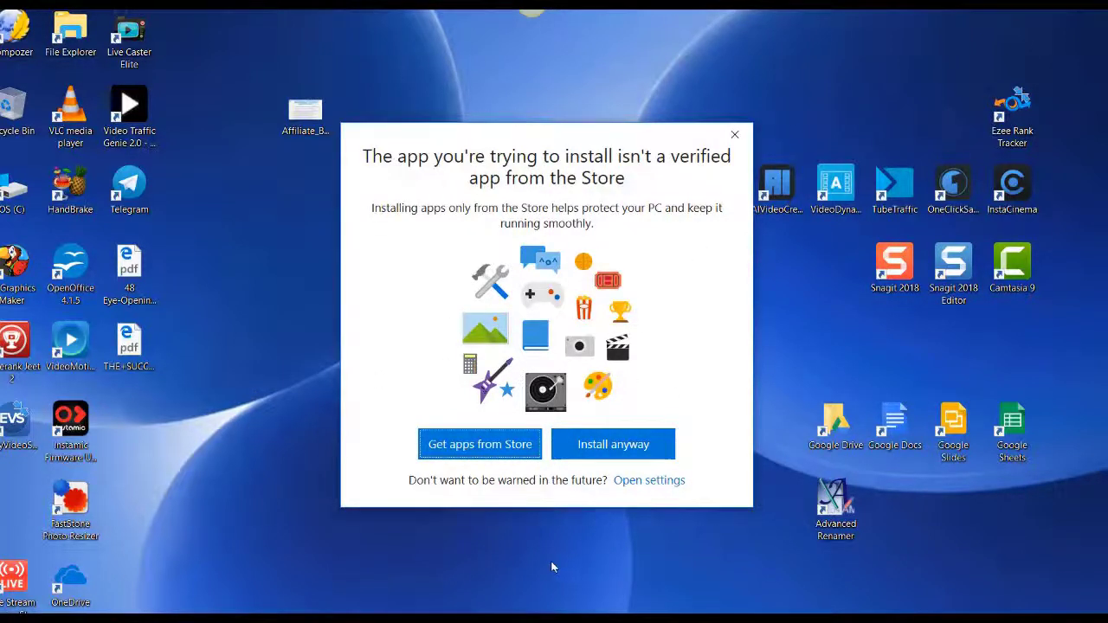
pyautogui.click(592, 447)
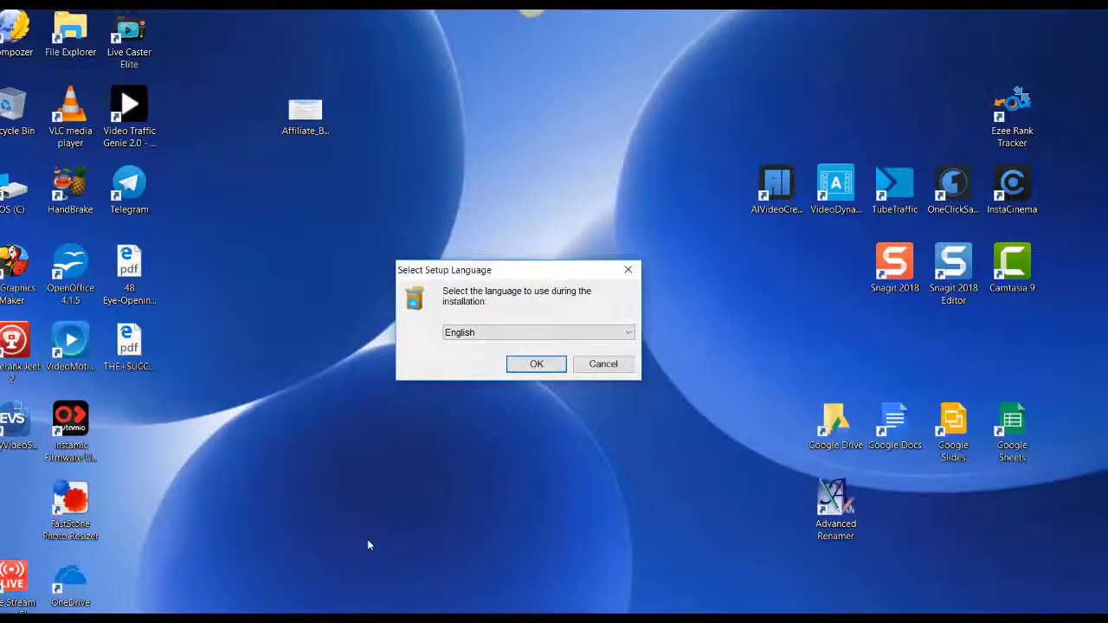
# - Choose English for the setup, accept the license agreement, and keep the default ApowerMirror destination folder
pyautogui.click(537, 365)
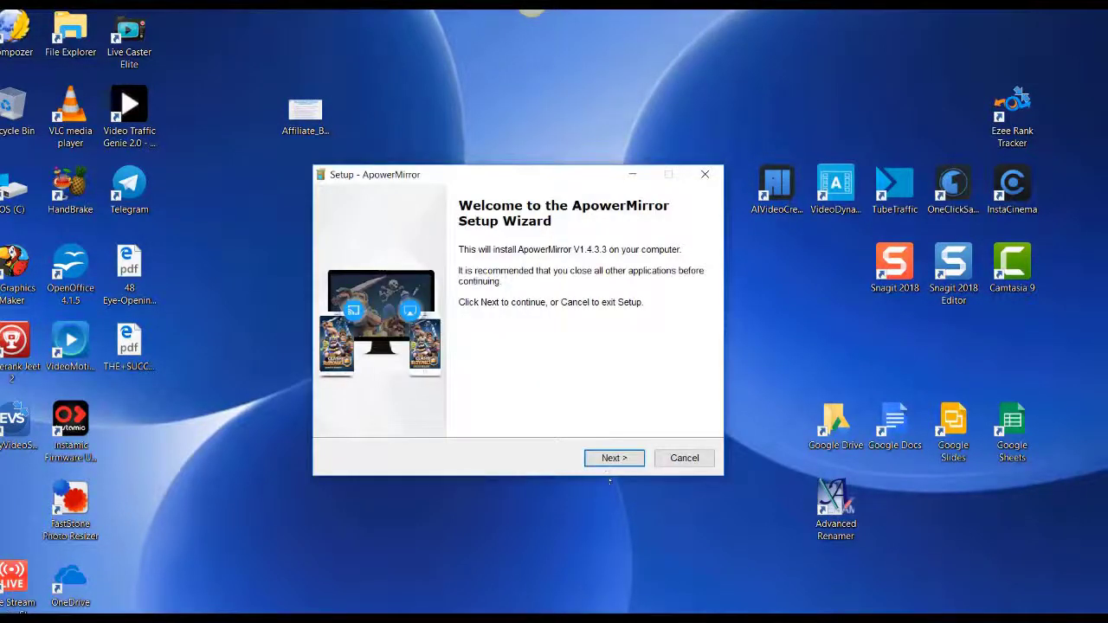
pyautogui.click(611, 458)
pyautogui.moveTo(682, 291); pyautogui.dragTo(697, 378)
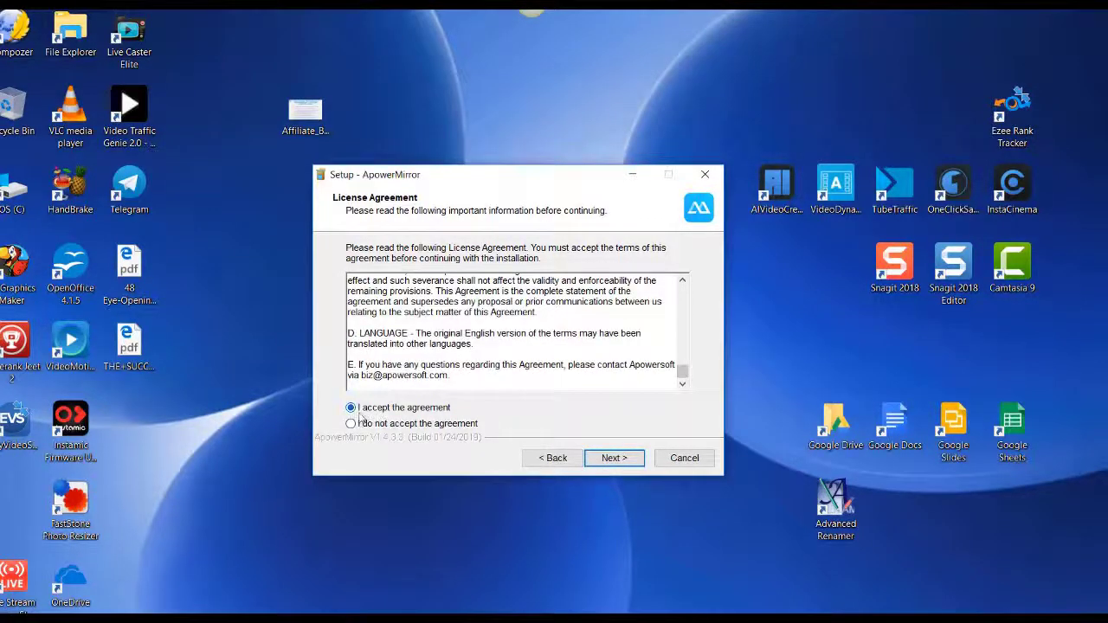
pyautogui.click(612, 459)
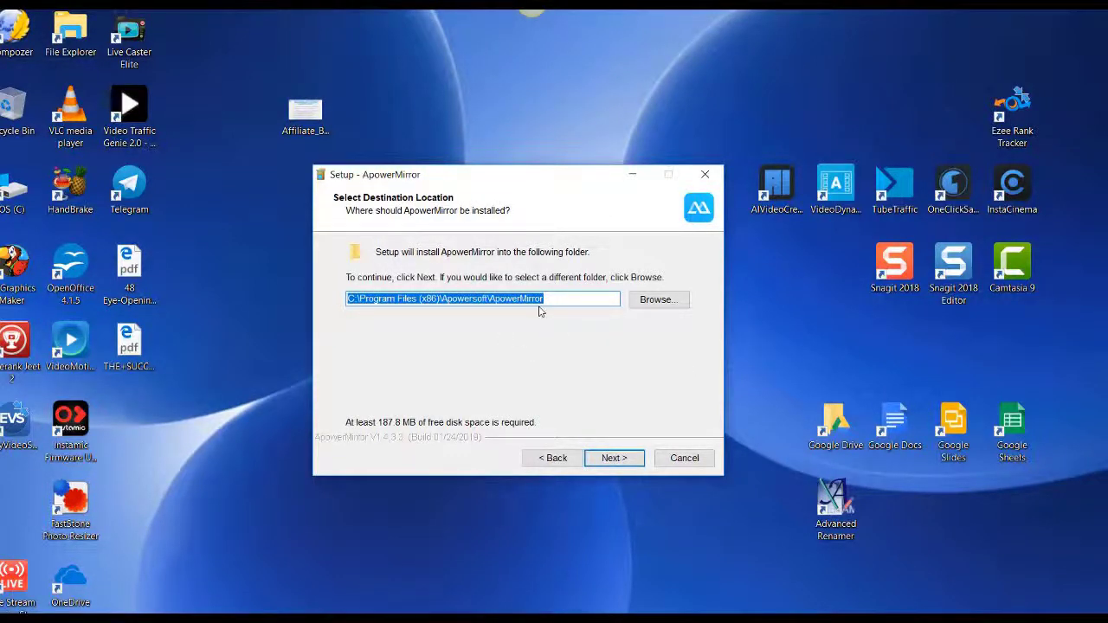
pyautogui.click(612, 459)
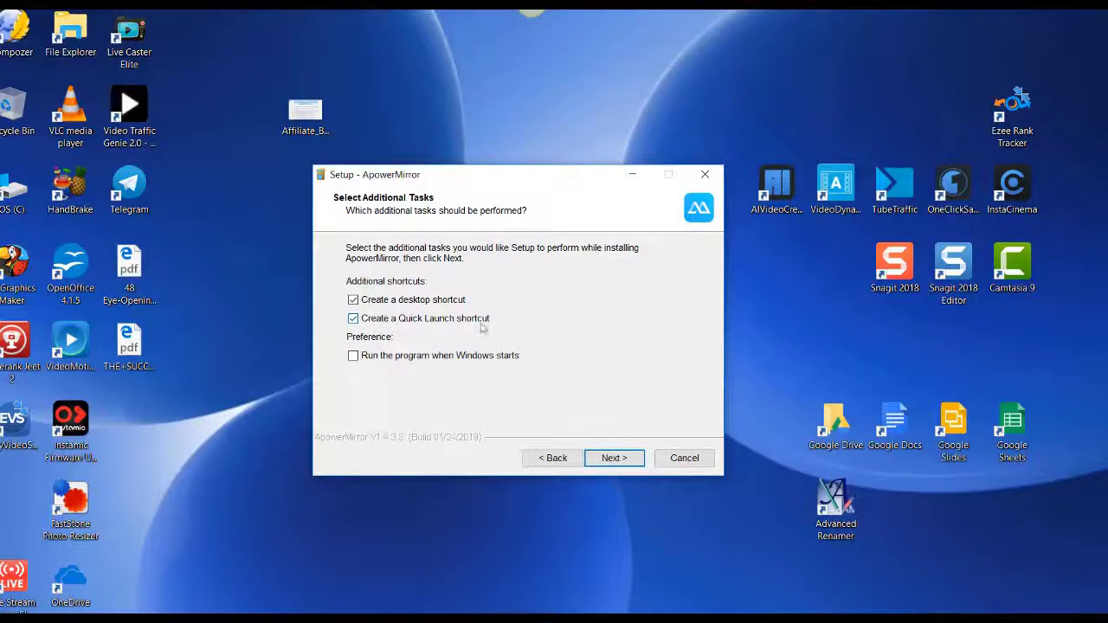
# - Exclude the Quick Launch shortcut, keep the desktop shortcut, and install ApowerMirror
pyautogui.click(353, 319)
pyautogui.click(612, 459)
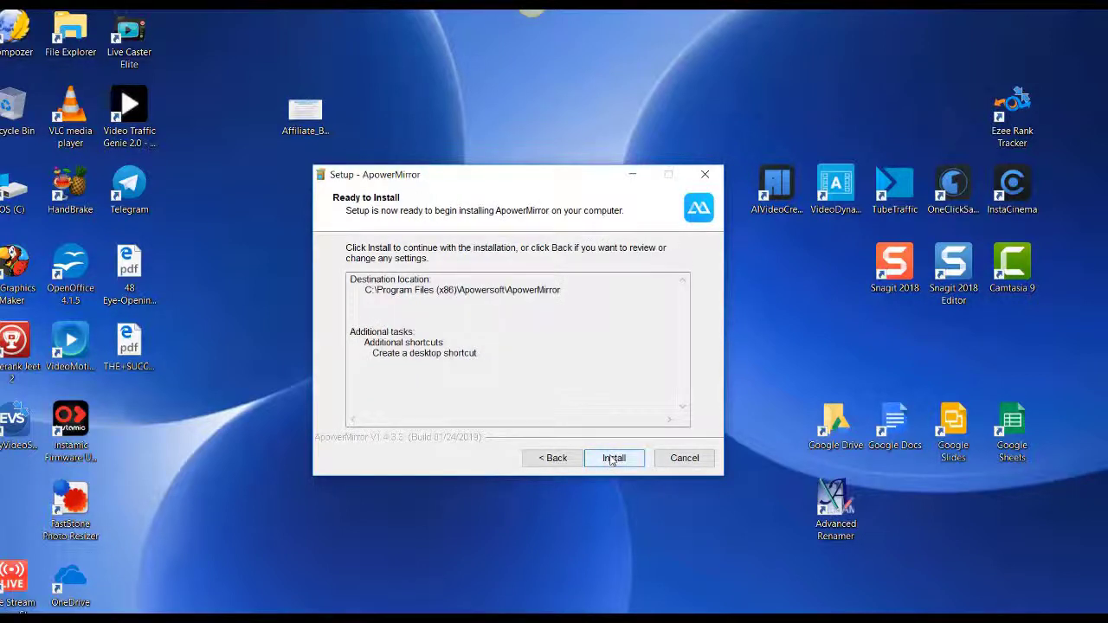
pyautogui.click(612, 459)
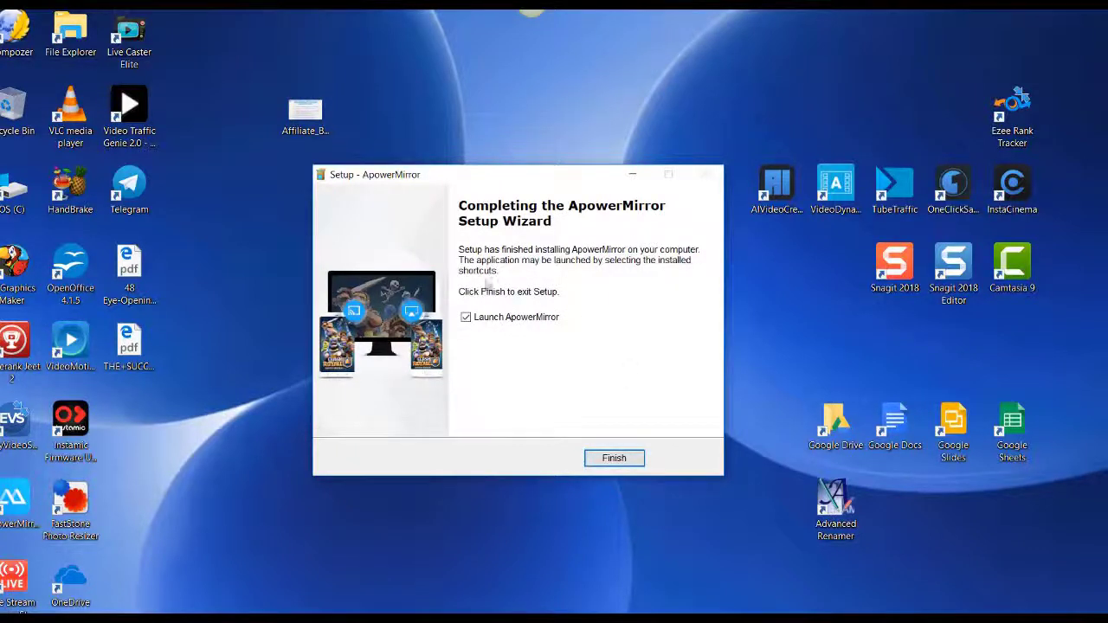
# - Move the ApowerMirror shortcut to an open area of the desktop, then finish setup with the program launched and minimize the browser
pyautogui.moveTo(35, 507); pyautogui.dragTo(250, 339)
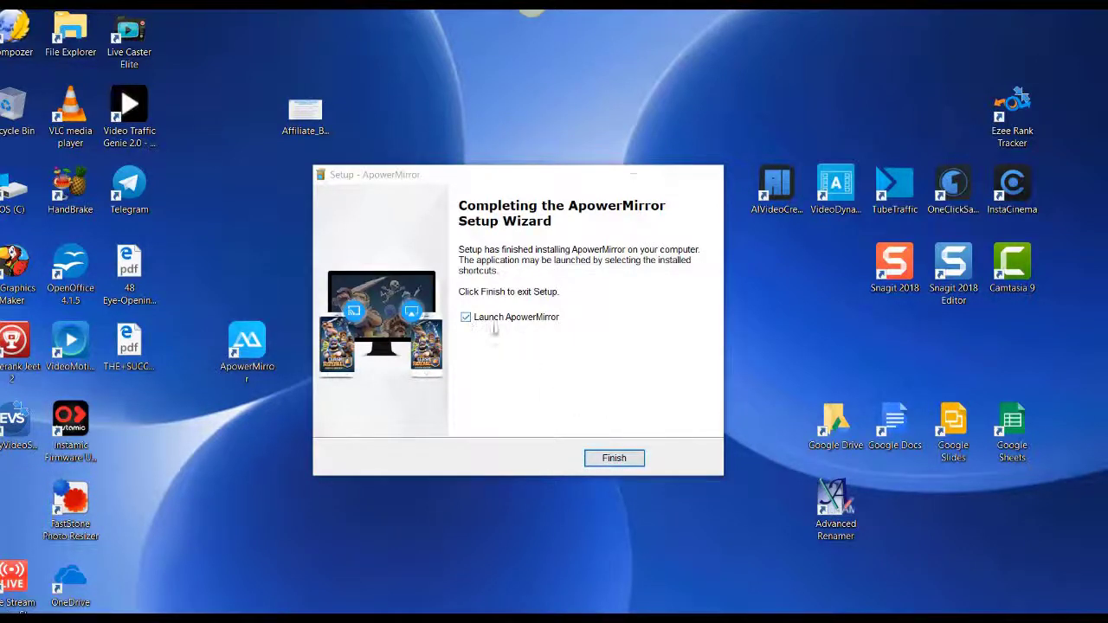
pyautogui.click(613, 460)
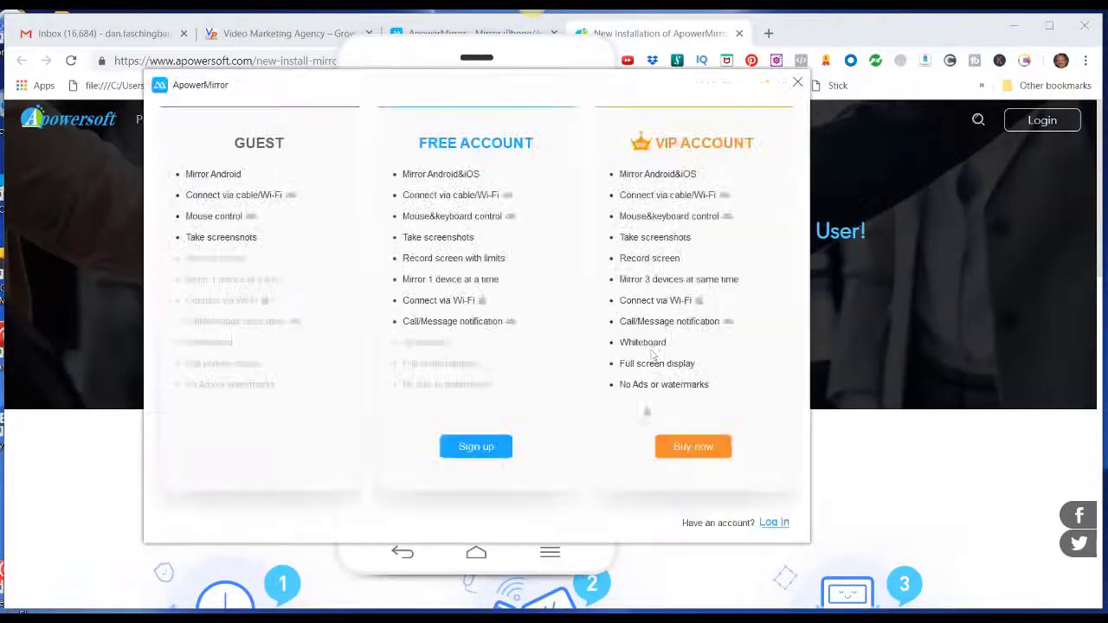
pyautogui.click(1017, 29)
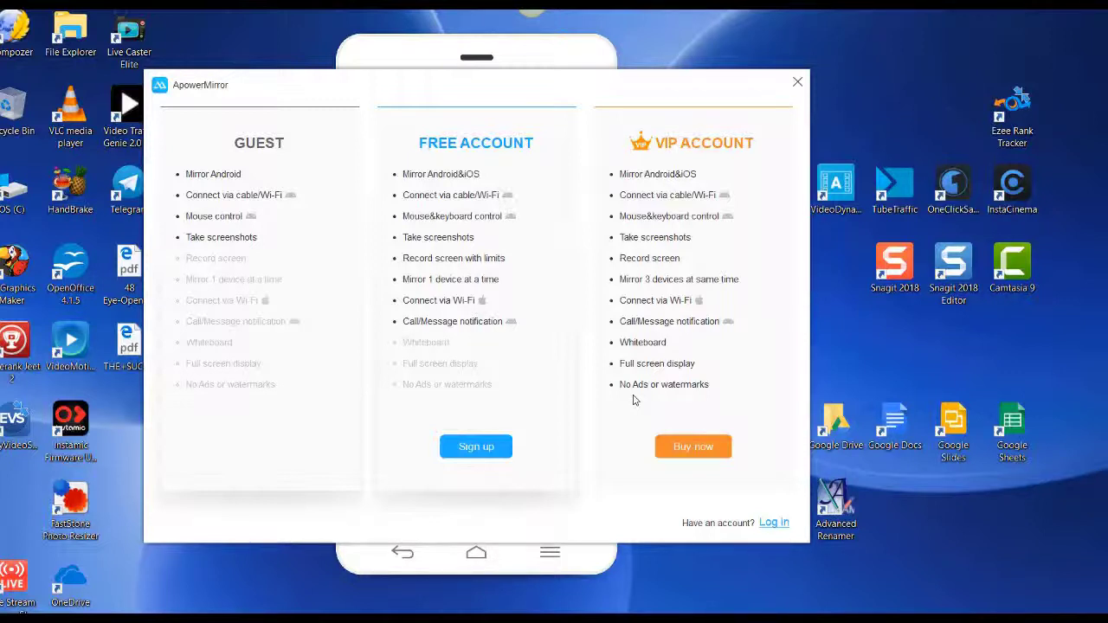
# - Start signing up for a free ApowerMirror account and request an e-mail verification code
pyautogui.click(476, 447)
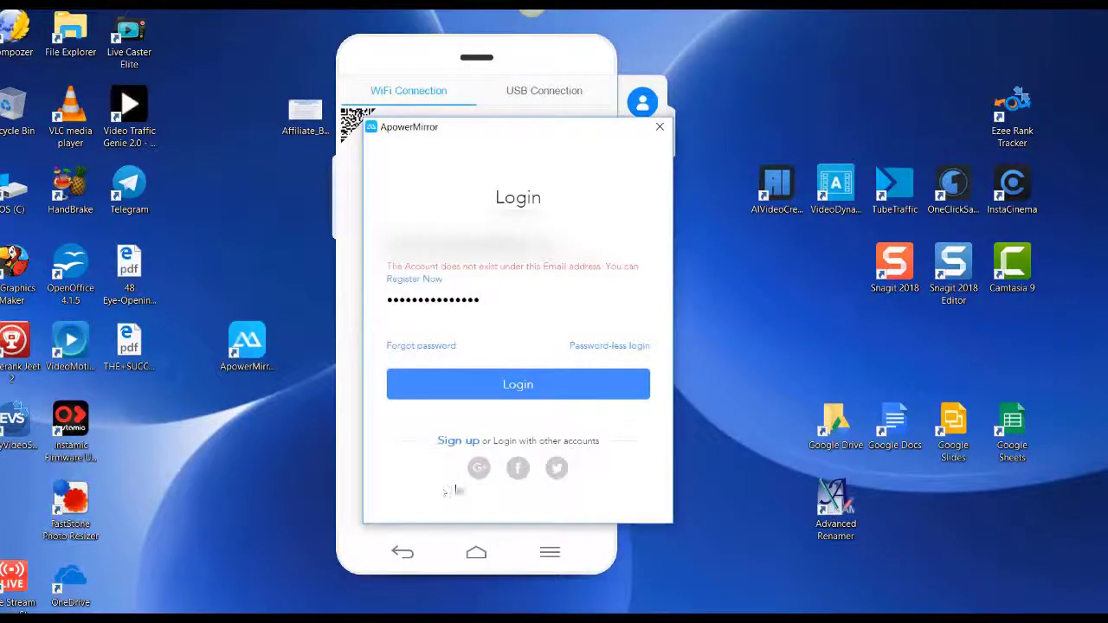
pyautogui.click(457, 441)
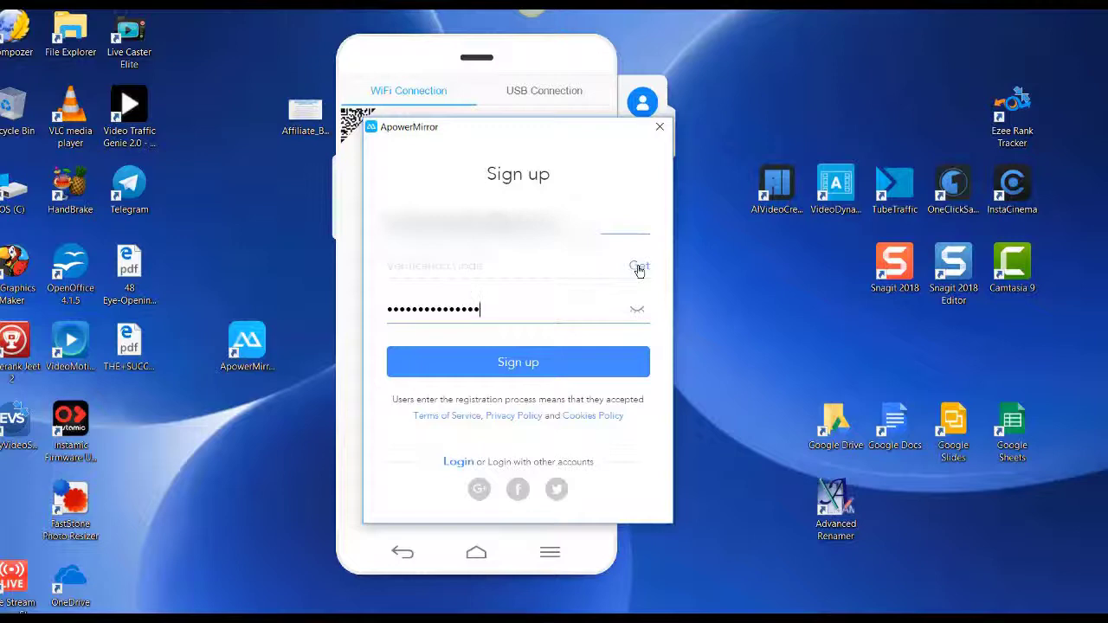
pyautogui.click(639, 271)
# - Copy the verification code from the Apowersoft e-mail in Gmail, paste it into ApowerMirror's Verification Code field, and submit the sign-up
pyautogui.click(487, 597)
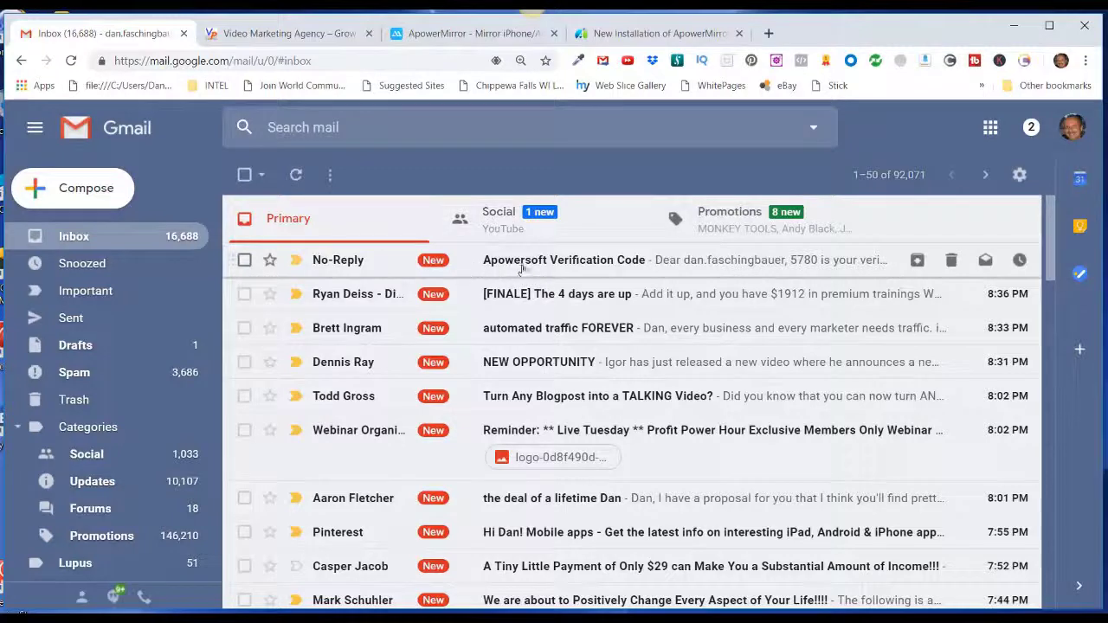
pyautogui.click(580, 260)
pyautogui.doubleClick(281, 347)
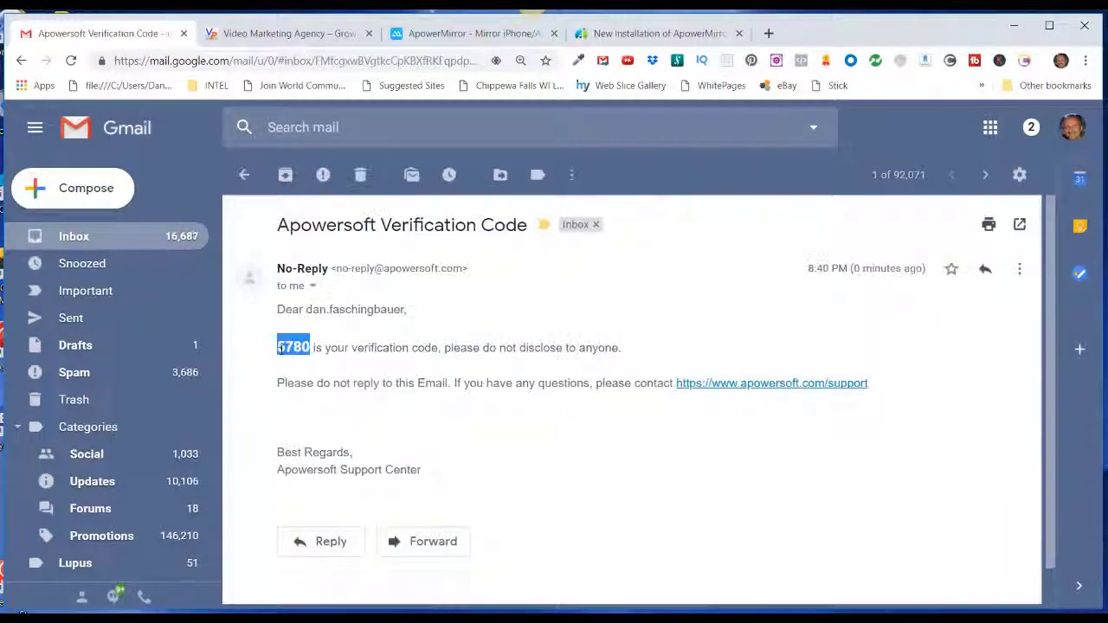
pyautogui.rightClick(291, 346)
pyautogui.click(329, 360)
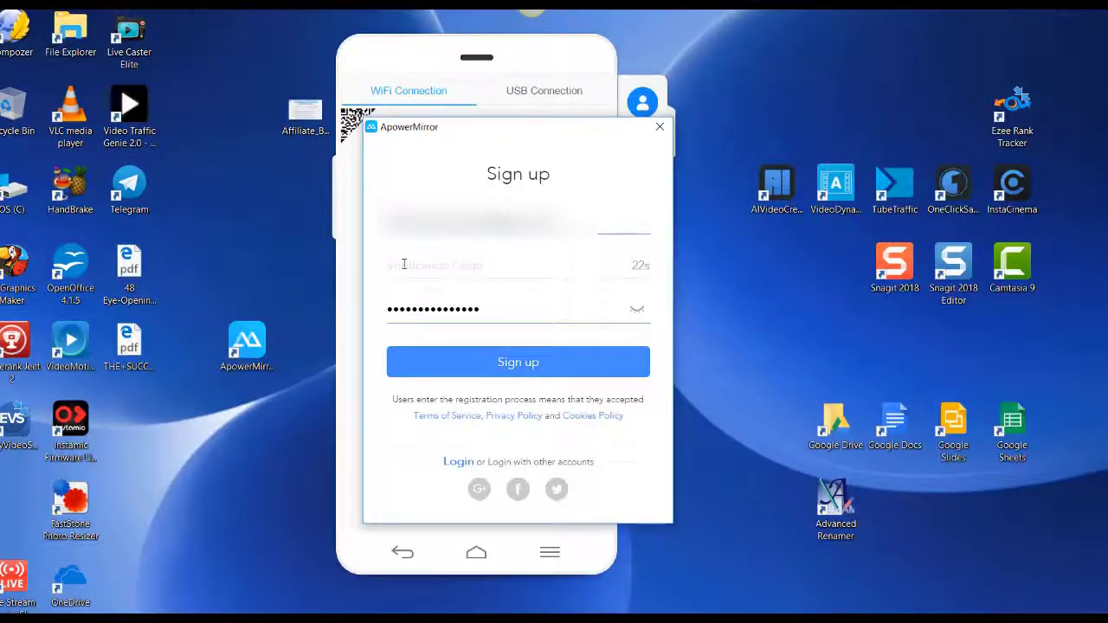
pyautogui.hotkey('ctrl', 'v')
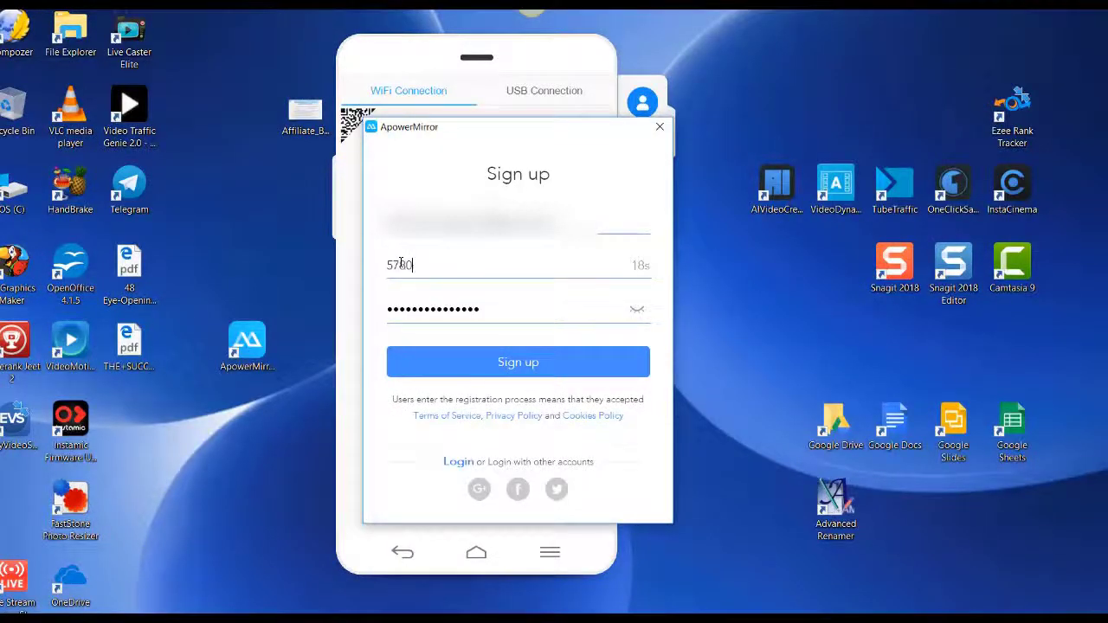
pyautogui.click(510, 367)
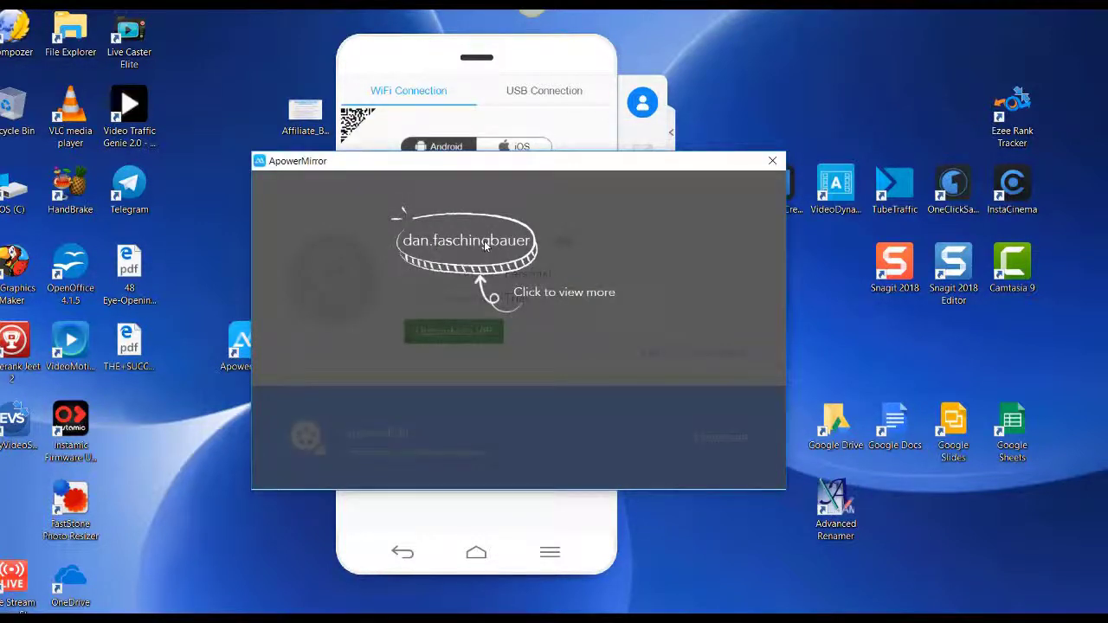
# - Dismiss the account window and the new feature introduction, then switch the WiFi connection instructions to iOS
pyautogui.click(481, 249)
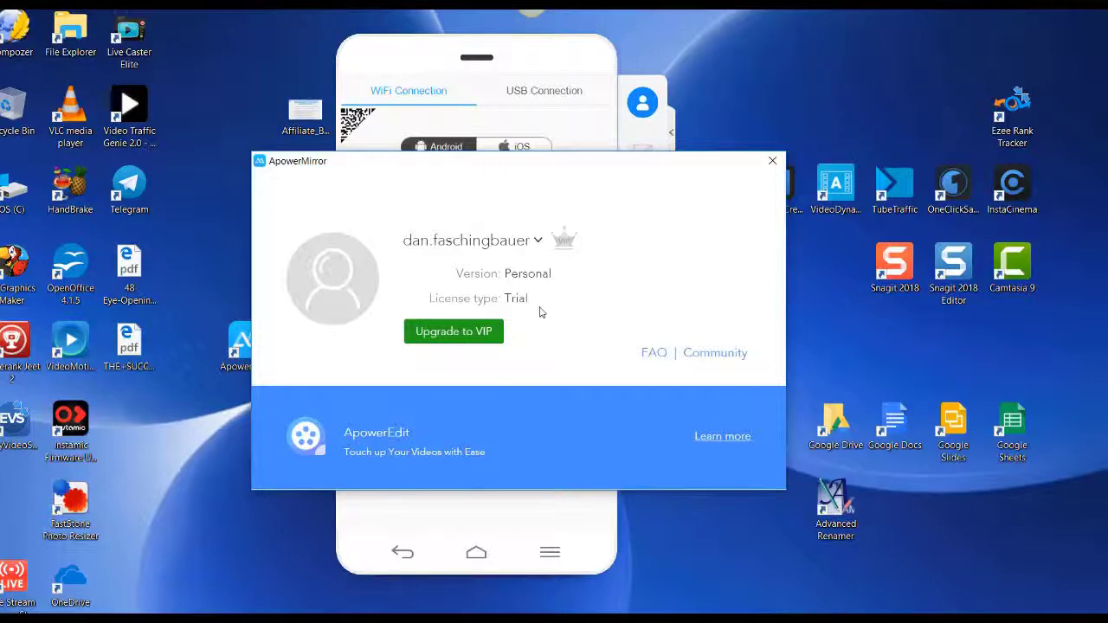
pyautogui.click(772, 162)
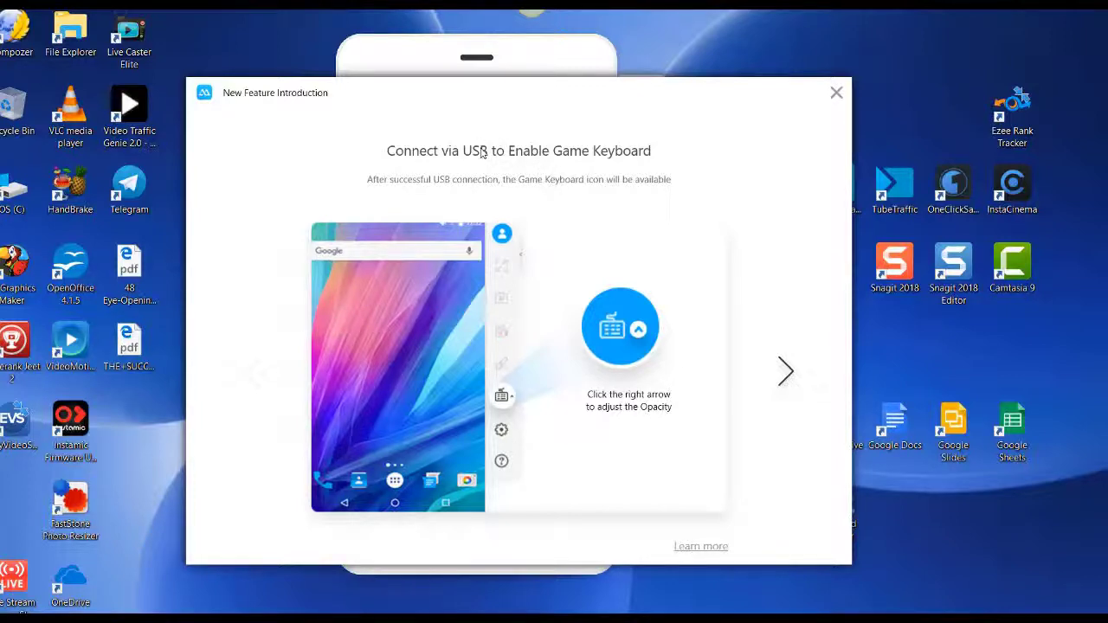
pyautogui.click(836, 94)
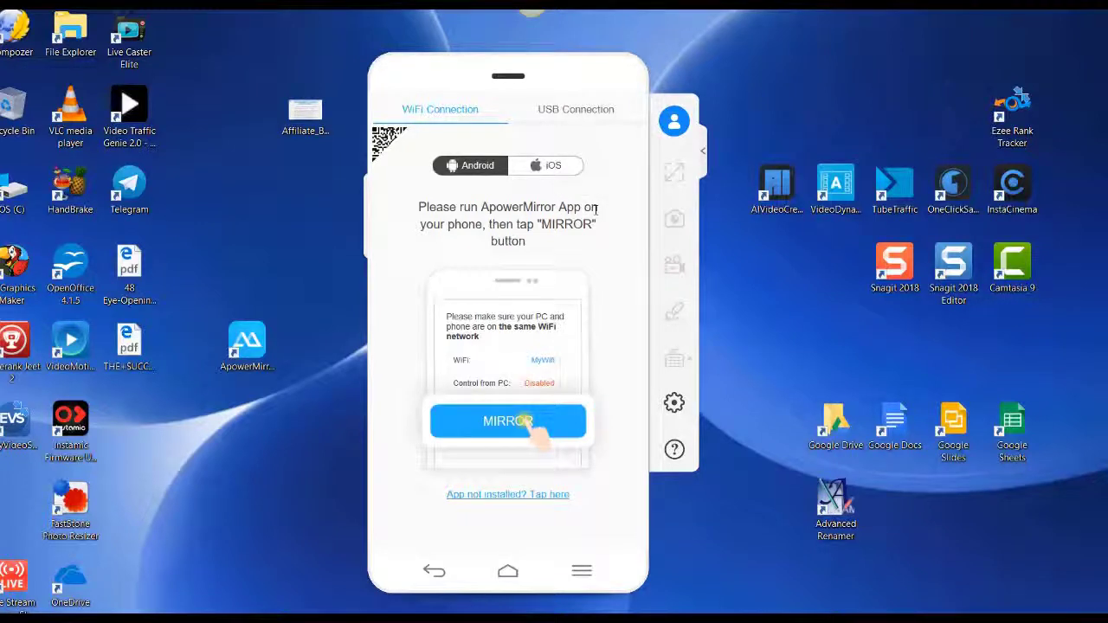
pyautogui.click(549, 171)
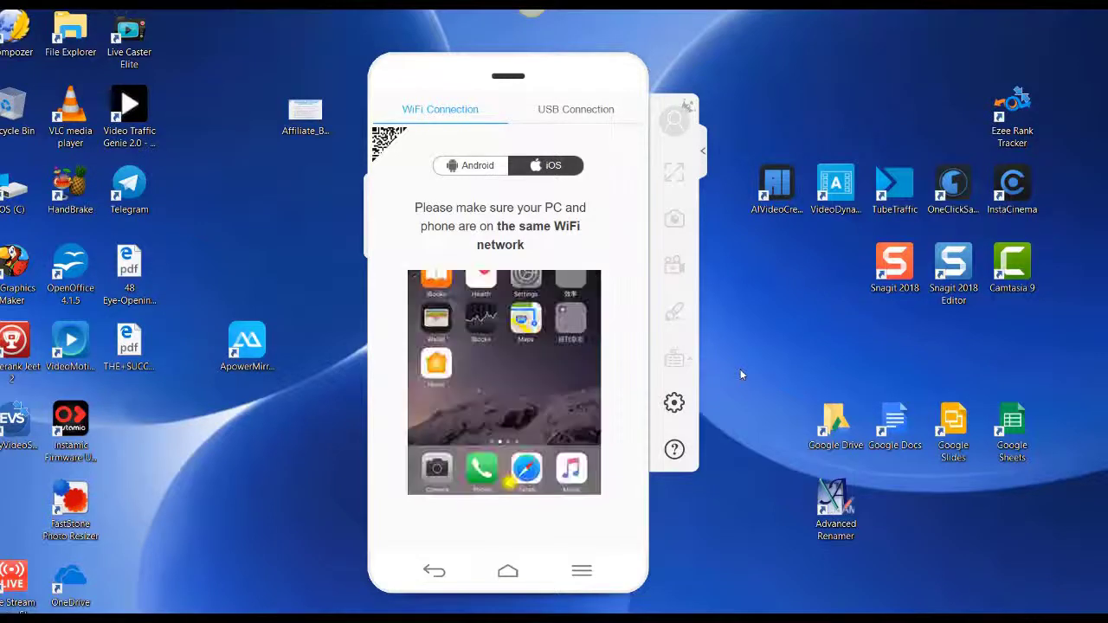
# - Close ApowerMirror with the Exit the program option instead of minimizing it to the system tray
pyautogui.hotkey('alt', 'F4')
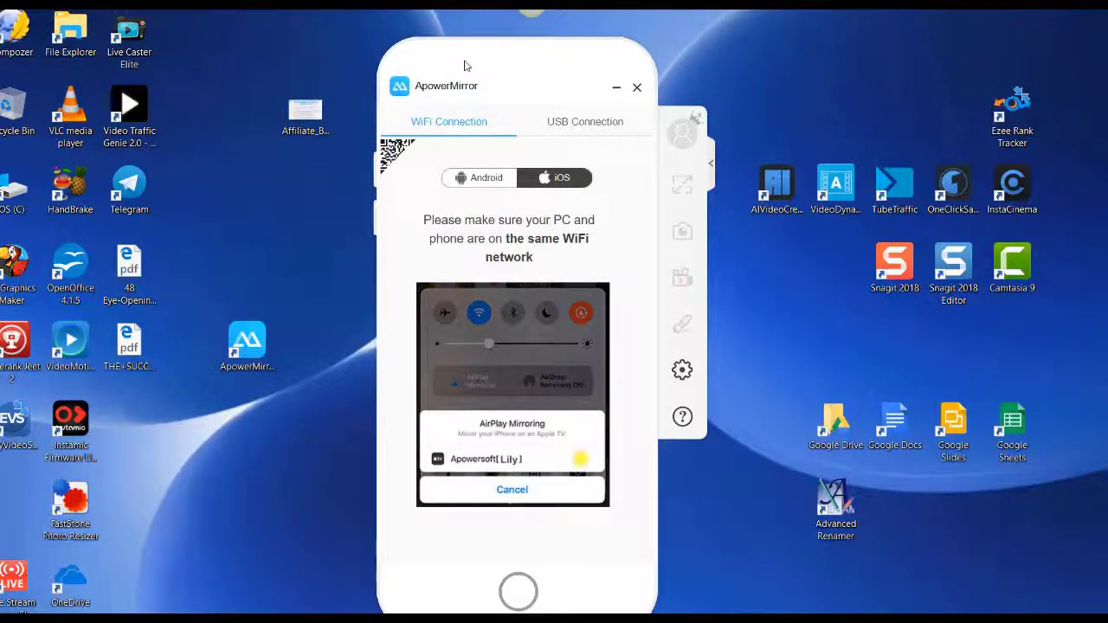
pyautogui.click(637, 90)
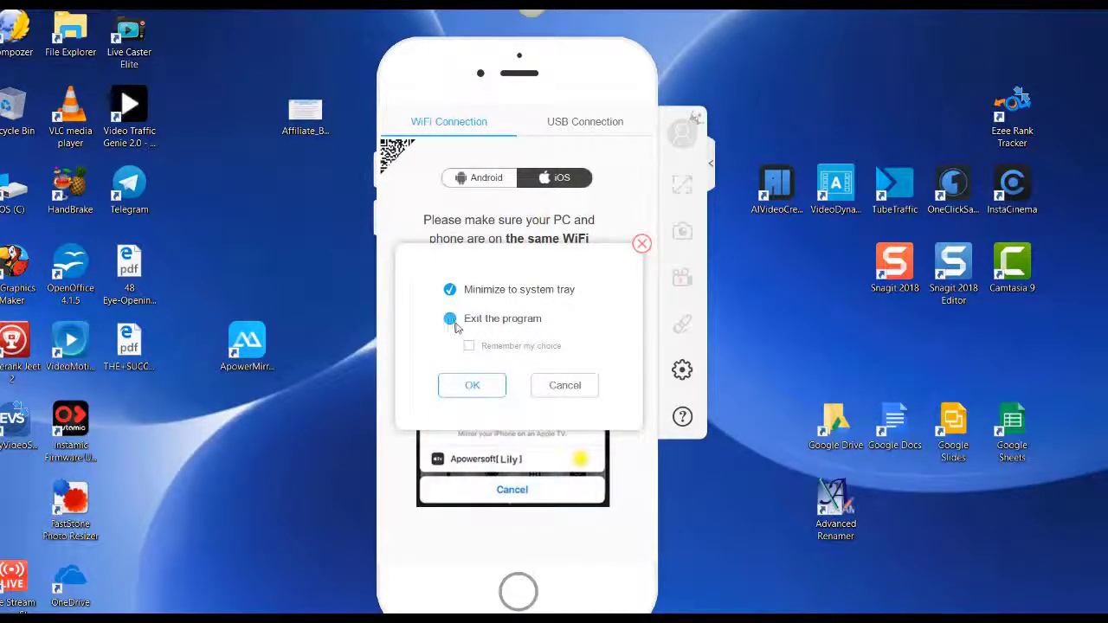
pyautogui.click(450, 320)
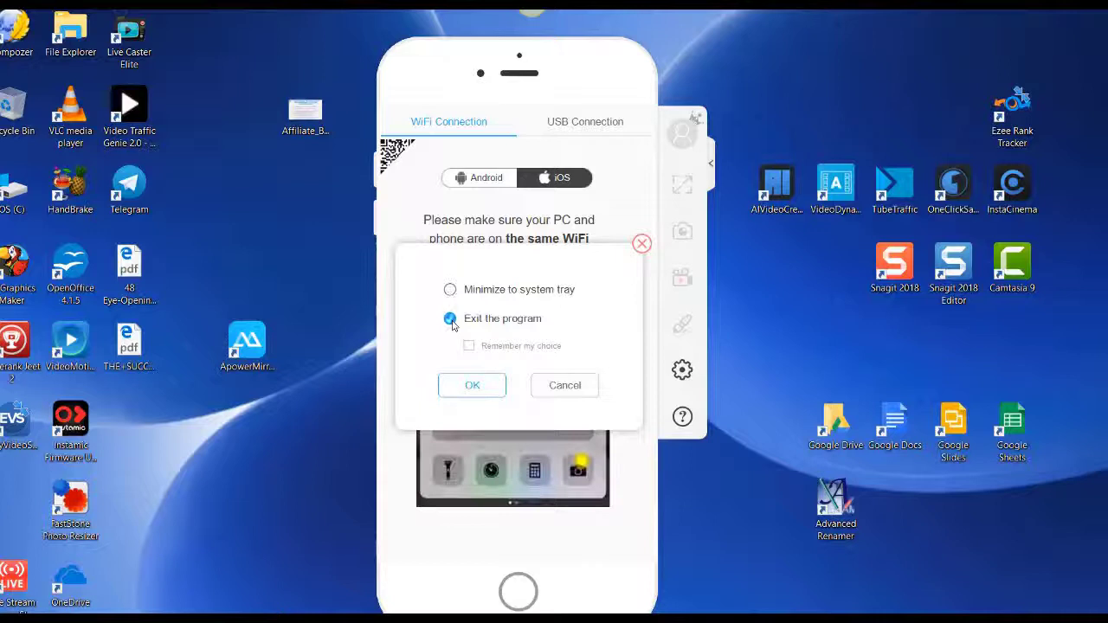
pyautogui.click(470, 389)
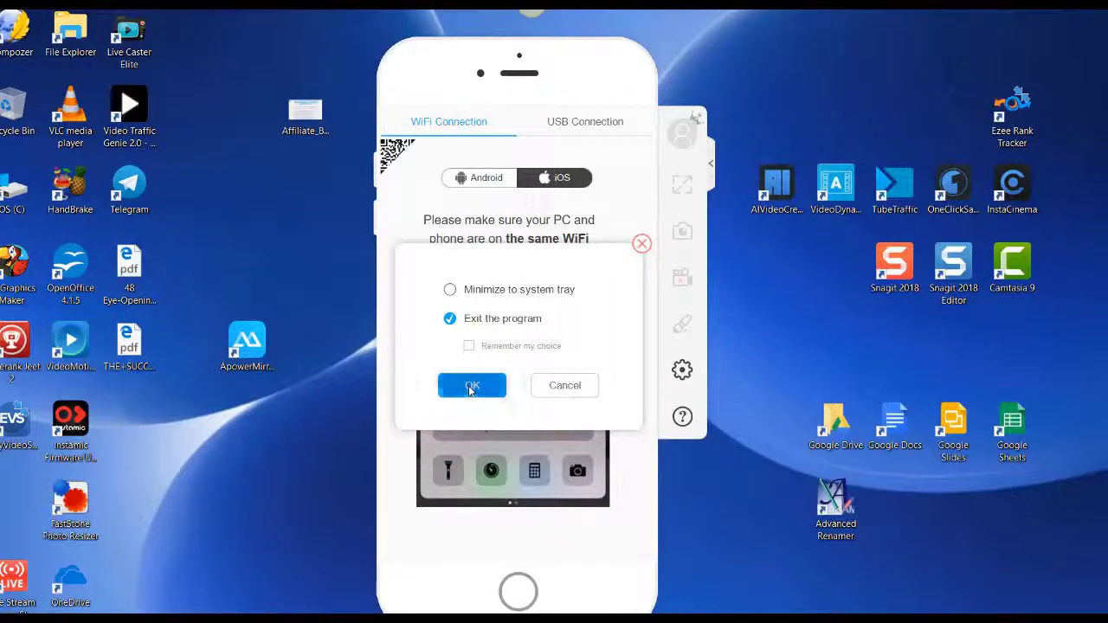